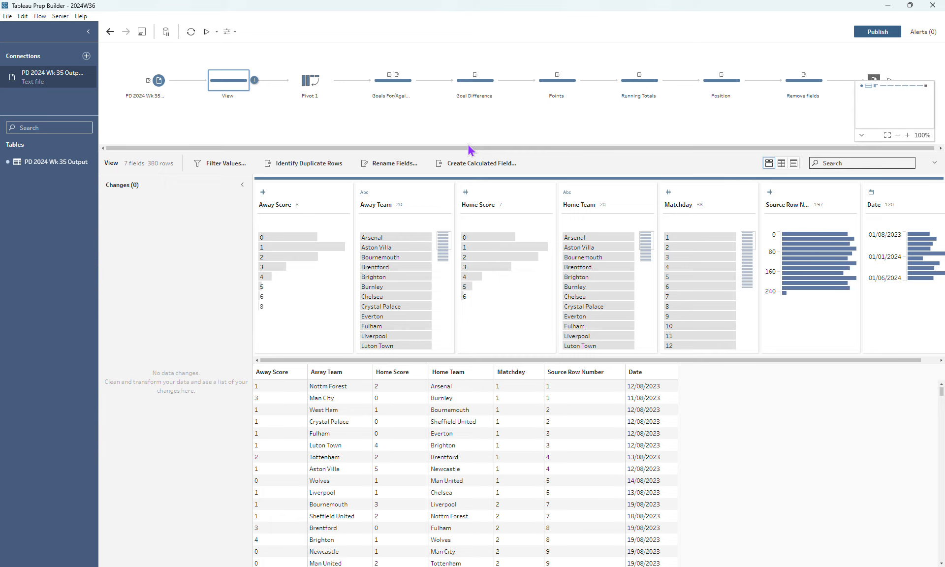
Review the Pivot 1 step's settings and the Goals For formula in the Goals For/Against step.
{"action": "left_click", "coordinate": [311, 83]}
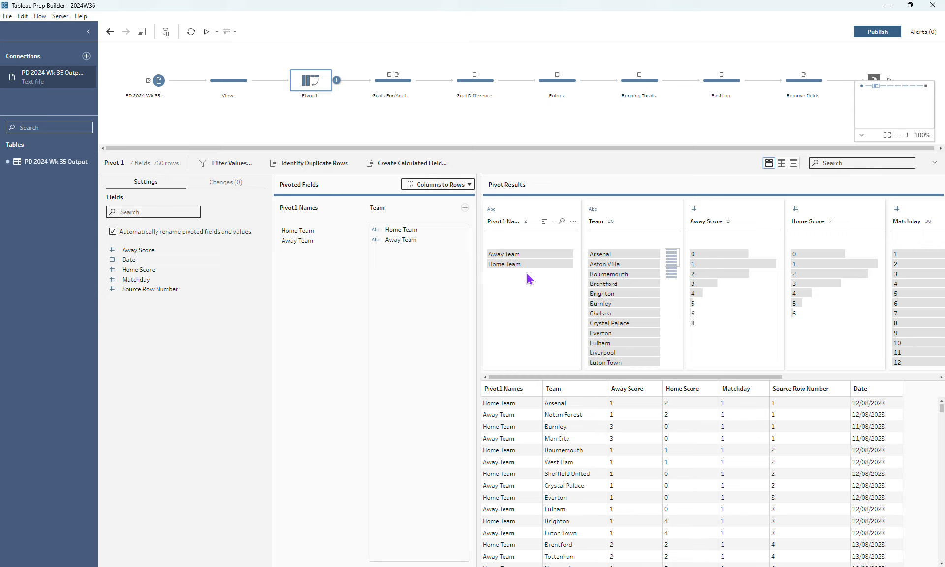
{"action": "left_click", "coordinate": [394, 94]}
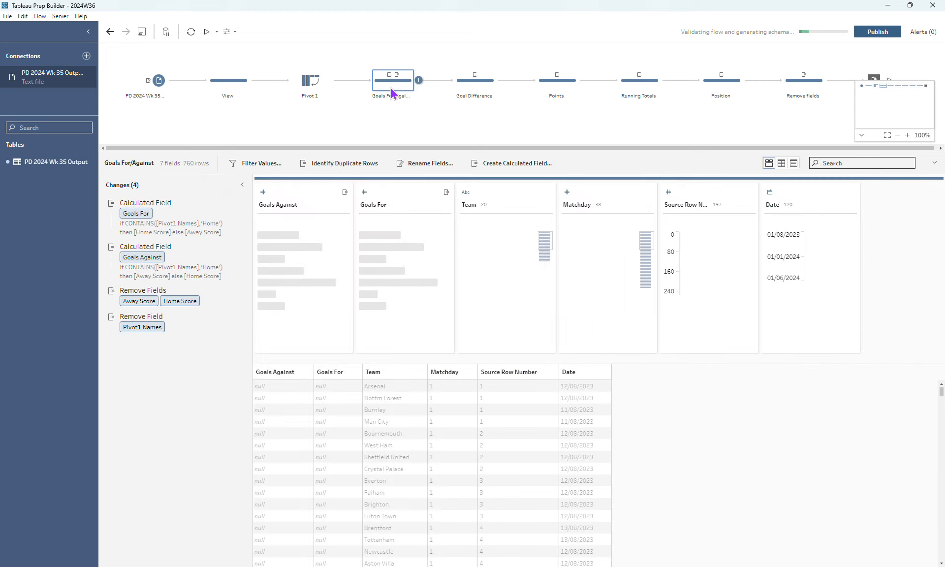
{"action": "mouse_move", "coordinate": [169, 220]}
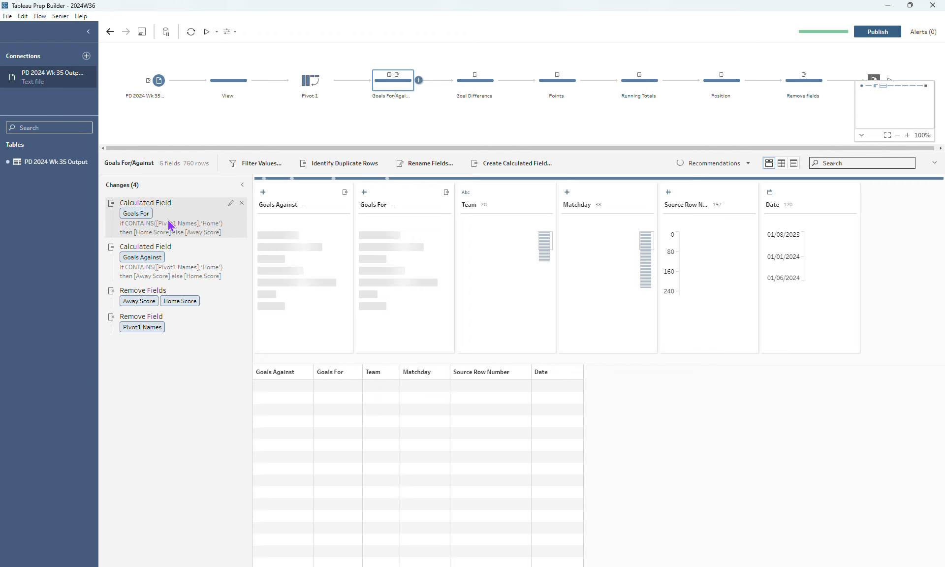
{"action": "left_click", "coordinate": [231, 203]}
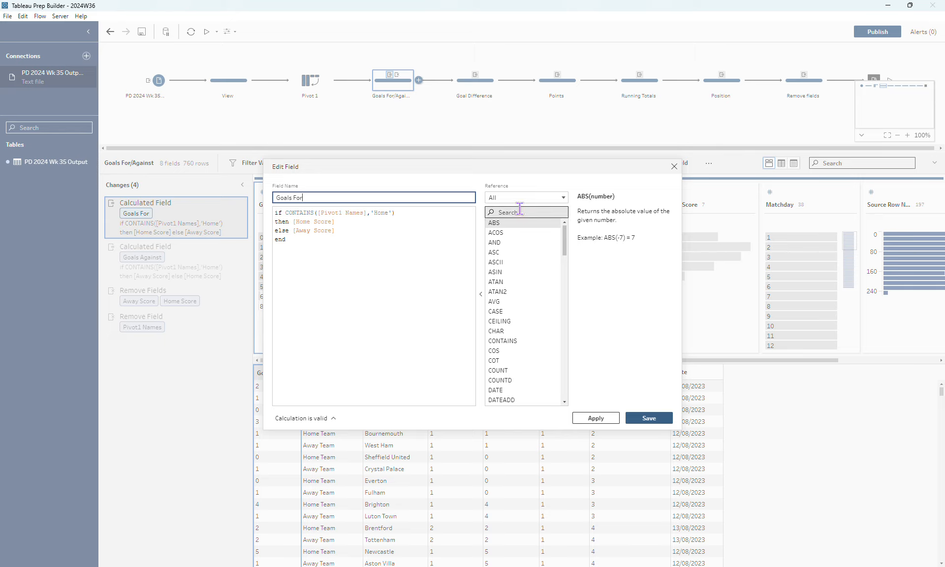
{"action": "left_click", "coordinate": [674, 167]}
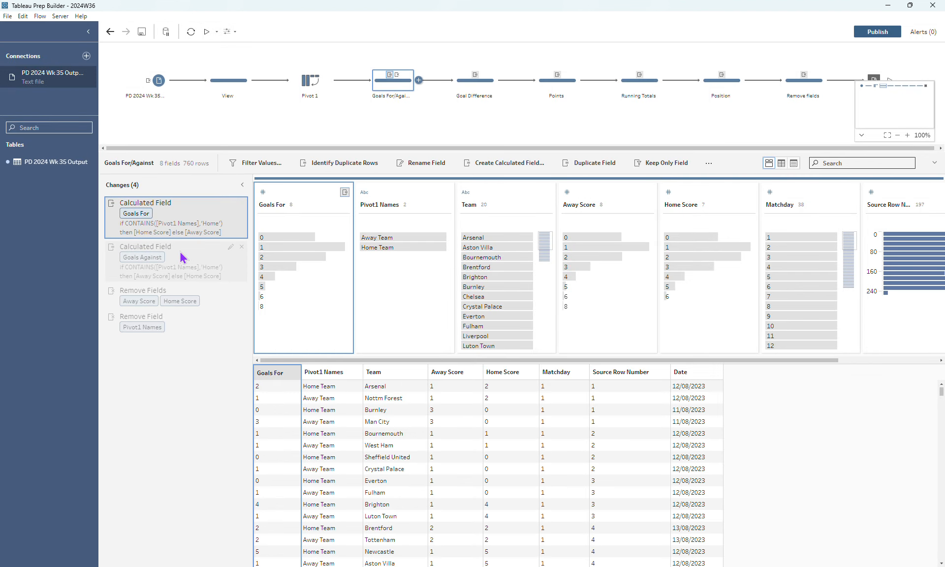
Review the Goals Against formula and the Pivot1 Names removal in the Goals For/Against step.
{"action": "left_click", "coordinate": [231, 247]}
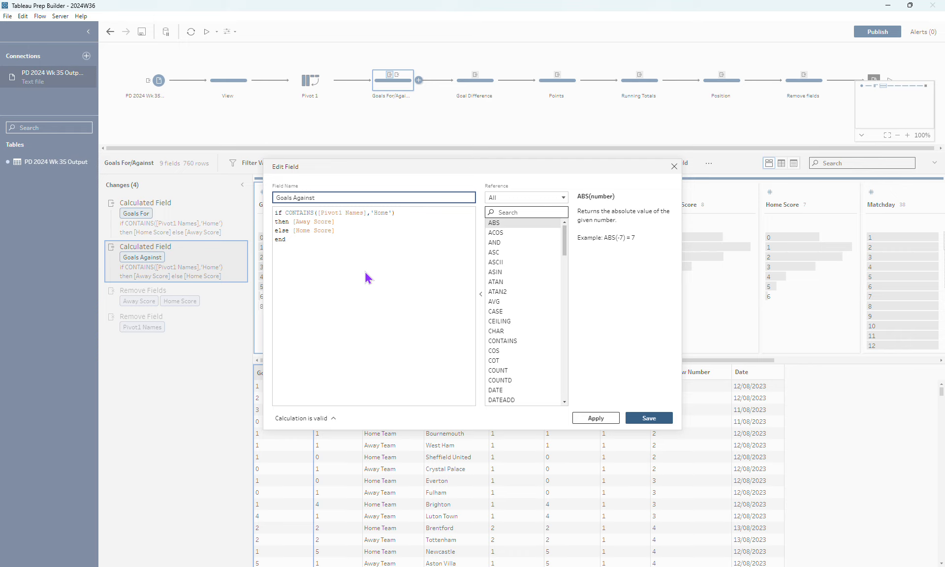
{"action": "left_click", "coordinate": [673, 167]}
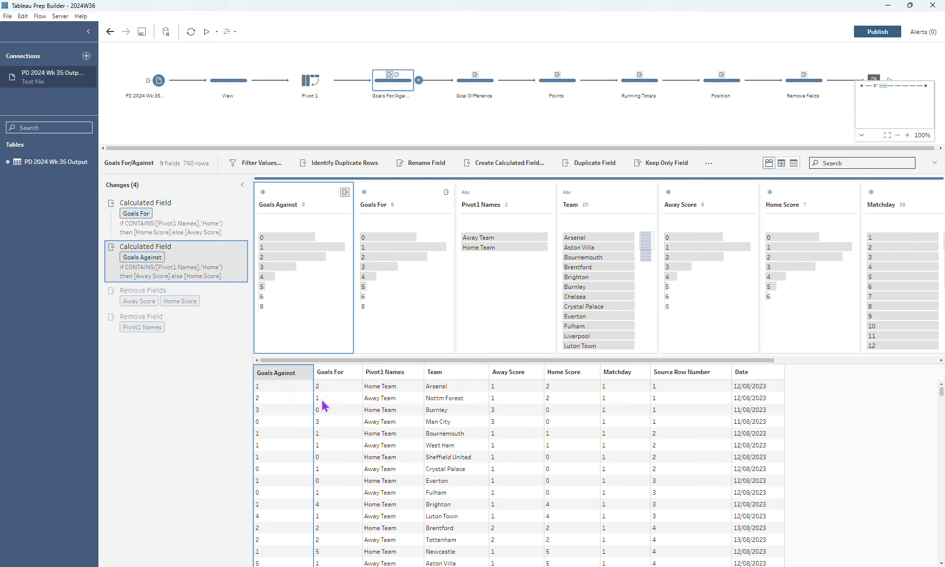
{"action": "left_click", "coordinate": [181, 322]}
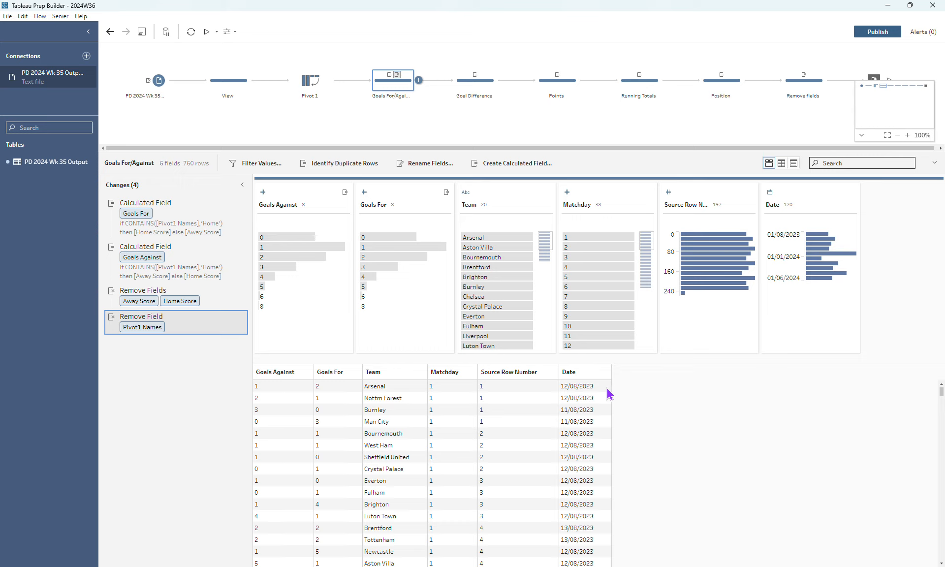
Review the formula of the Goal Difference calculated field in the Goal Difference step.
{"action": "left_click", "coordinate": [486, 84]}
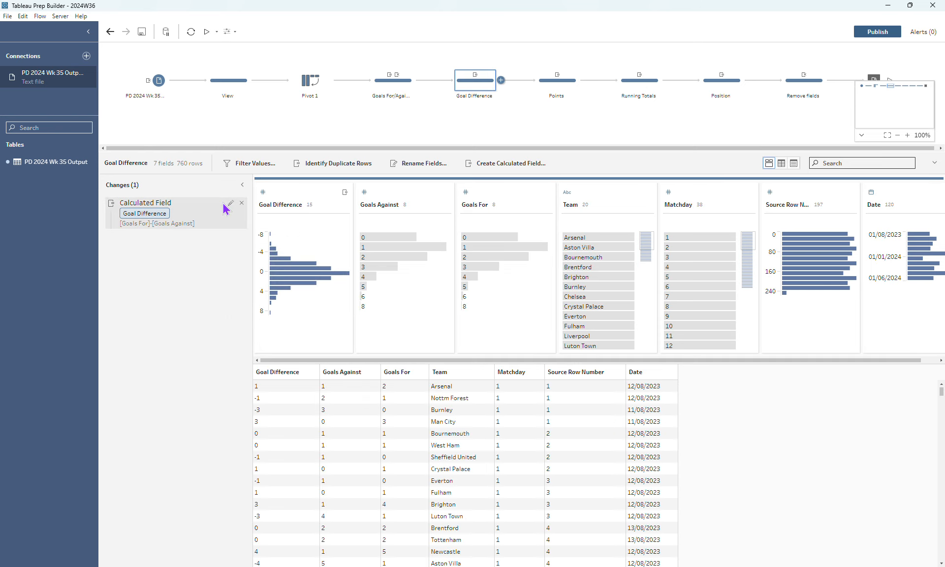
{"action": "left_click", "coordinate": [231, 204]}
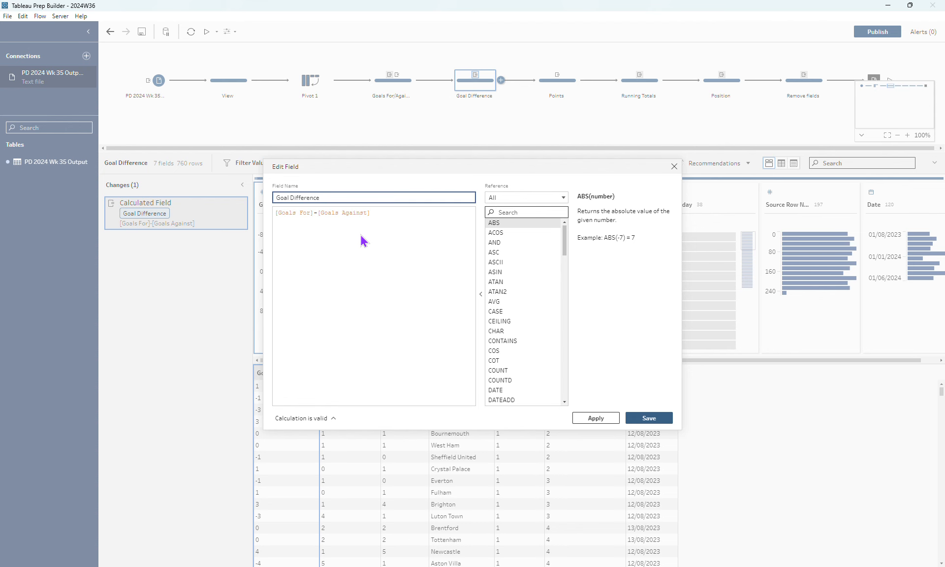
{"action": "left_click", "coordinate": [675, 166]}
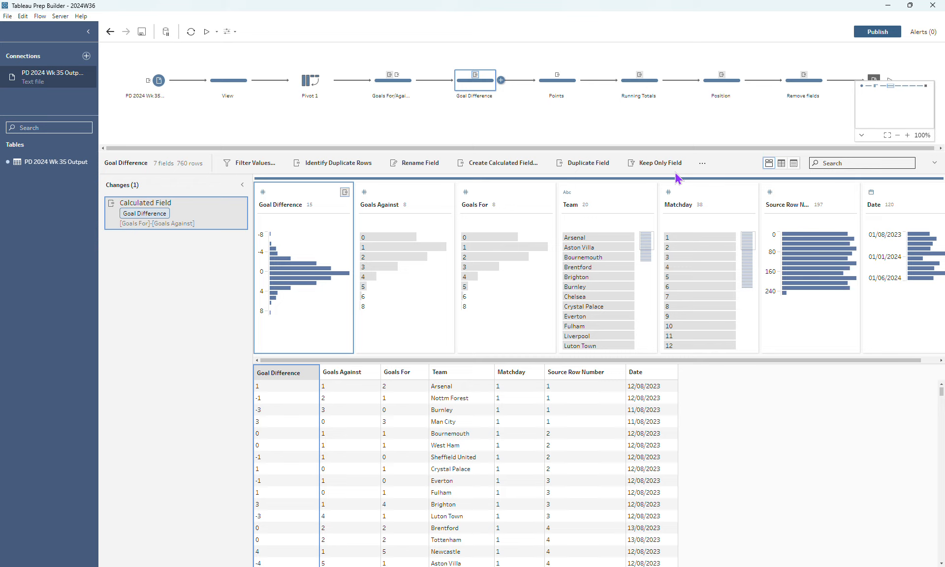
Review the formula that assigns match points in the Points step.
{"action": "left_click", "coordinate": [560, 90]}
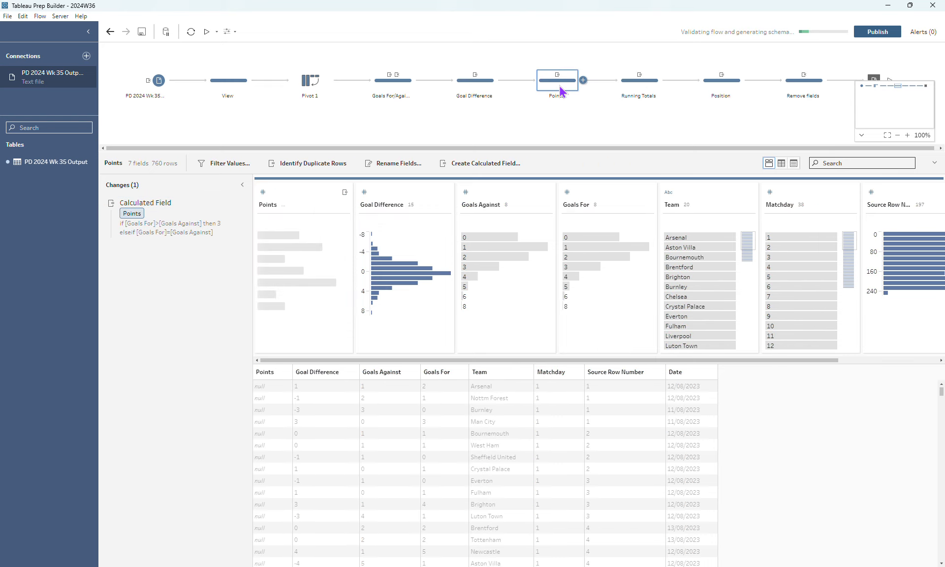
{"action": "mouse_move", "coordinate": [154, 216]}
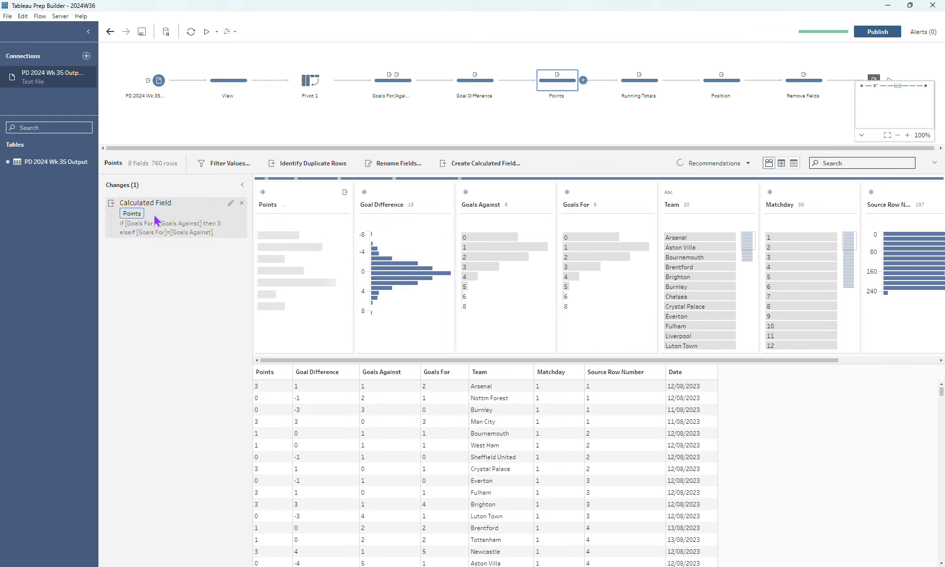
{"action": "left_click", "coordinate": [230, 202]}
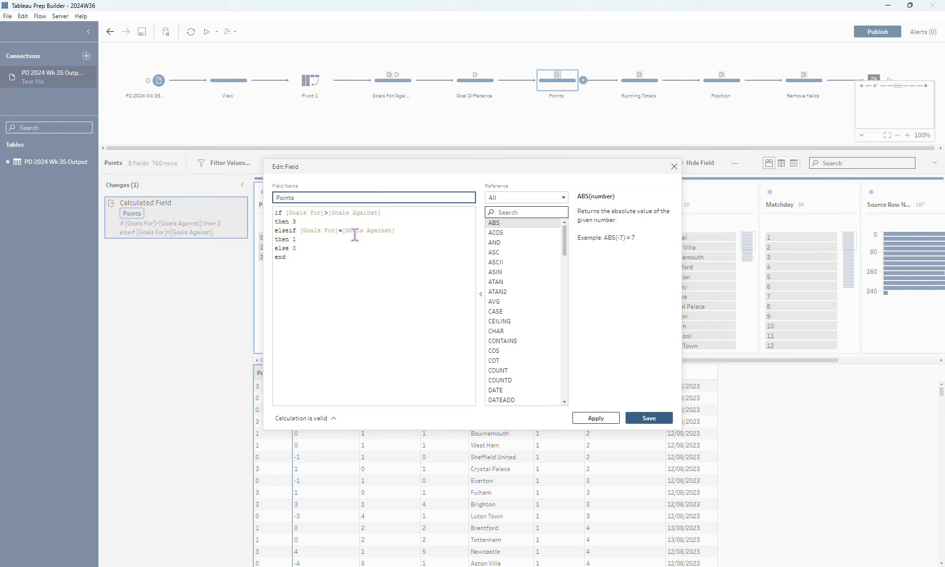
{"action": "left_click", "coordinate": [324, 246]}
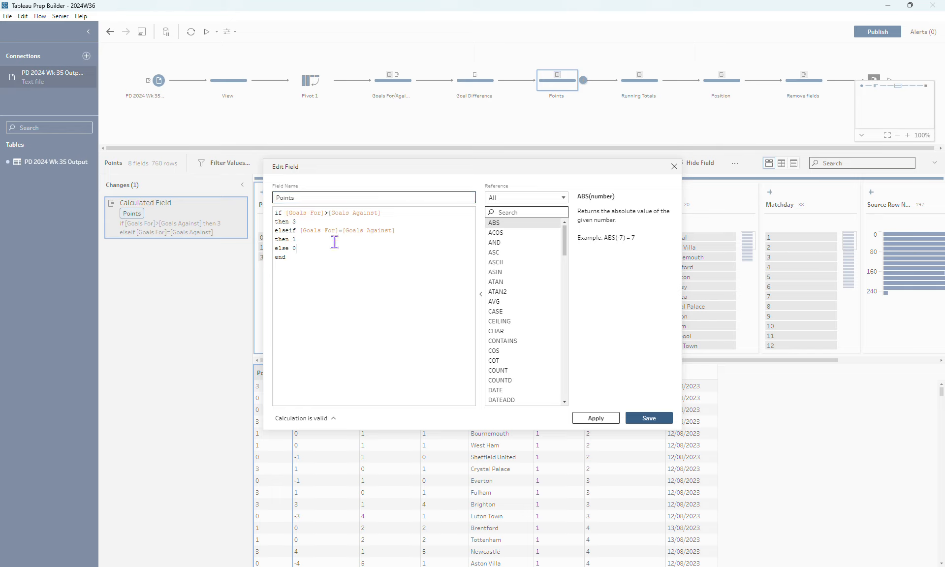
{"action": "left_click", "coordinate": [675, 167]}
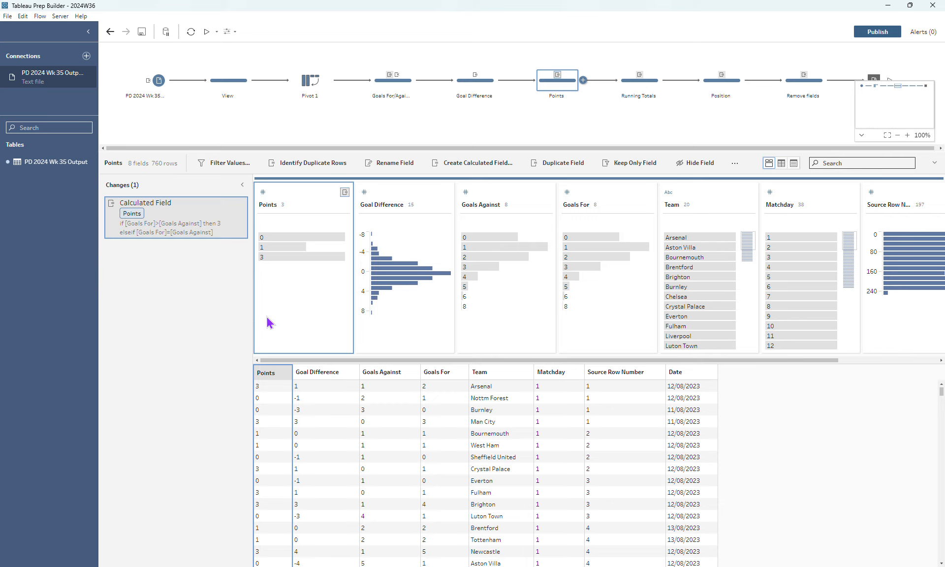
Collapse the flow minimap and examine the fields of the Running Totals step.
{"action": "left_click", "coordinate": [861, 136]}
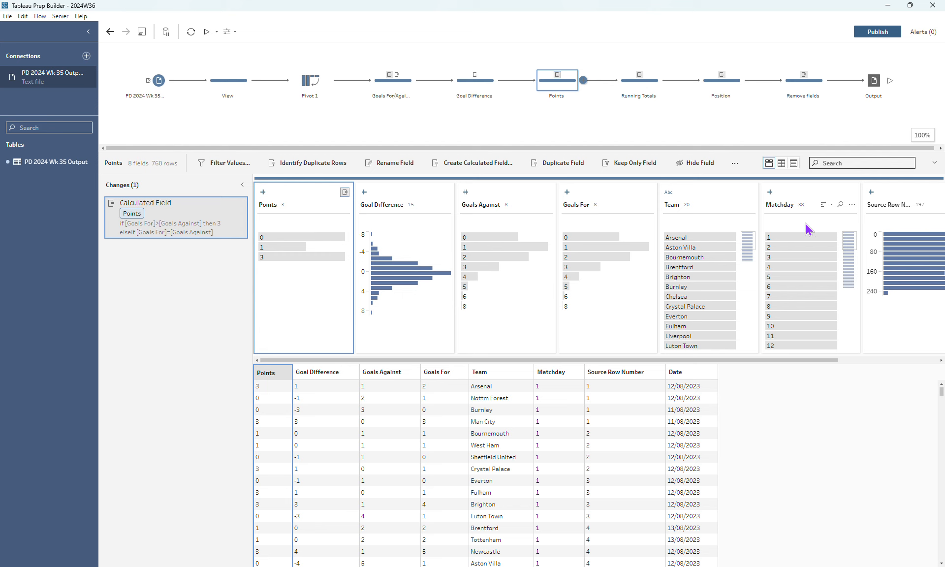
{"action": "left_click", "coordinate": [631, 88]}
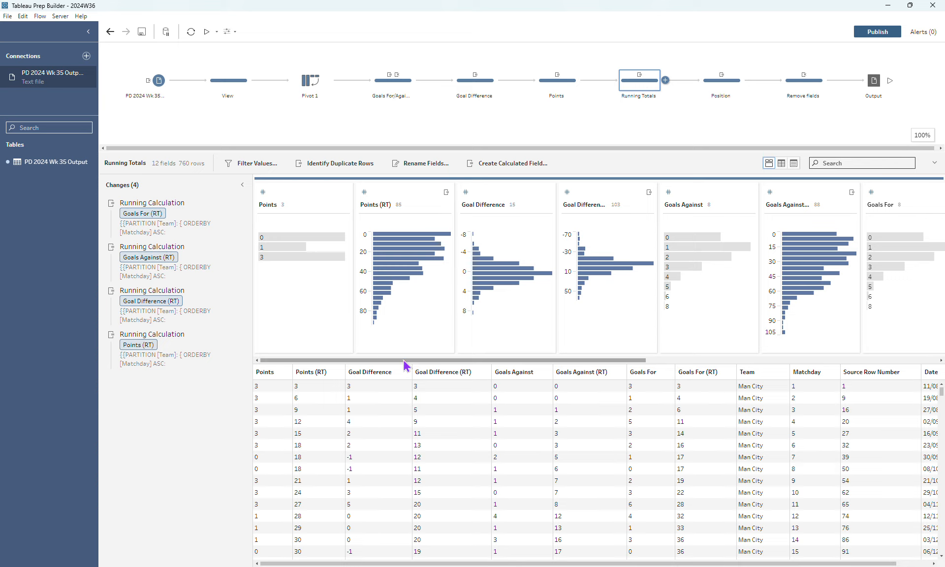
{"action": "left_click_drag", "start_coordinate": [403, 360], "coordinate": [405, 361]}
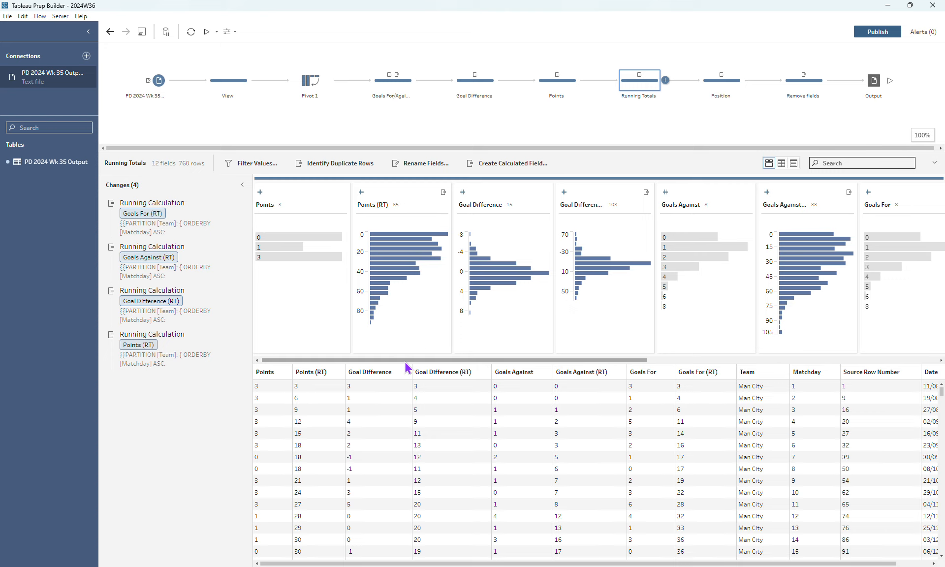
{"action": "left_click", "coordinate": [524, 198]}
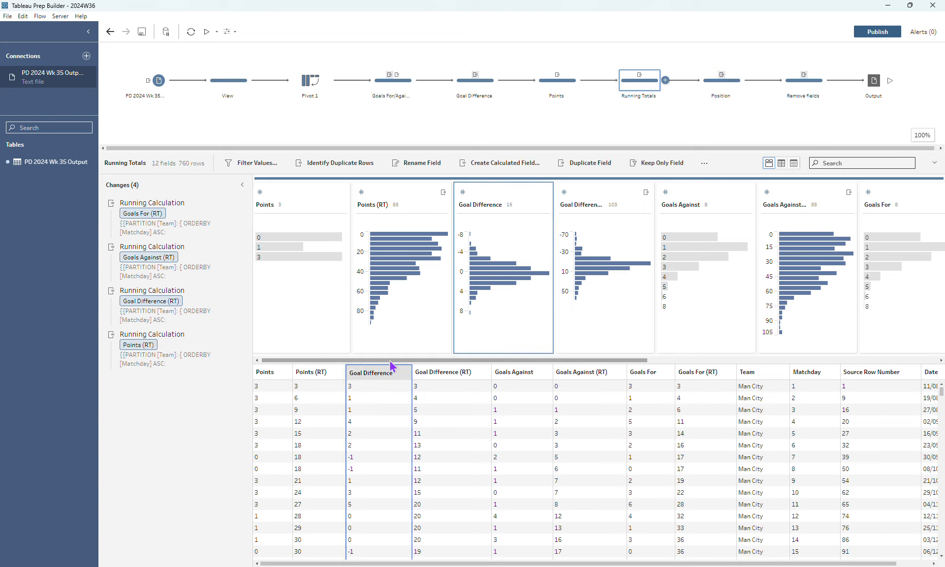
Try a running SUM calculation on Points, ordered by Matchday and grouped by Team, and delete it from the Running Totals step.
{"action": "left_click", "coordinate": [311, 203]}
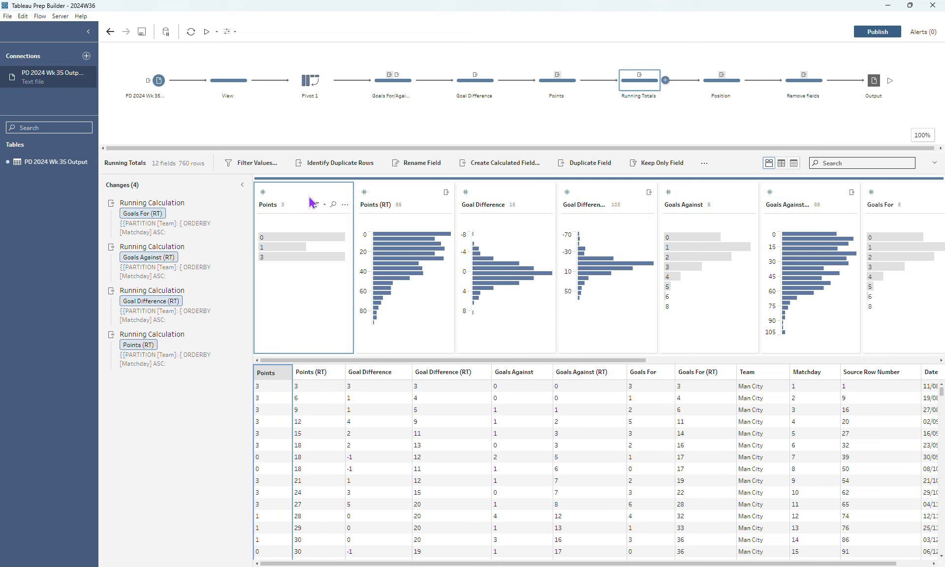
{"action": "left_click", "coordinate": [345, 204]}
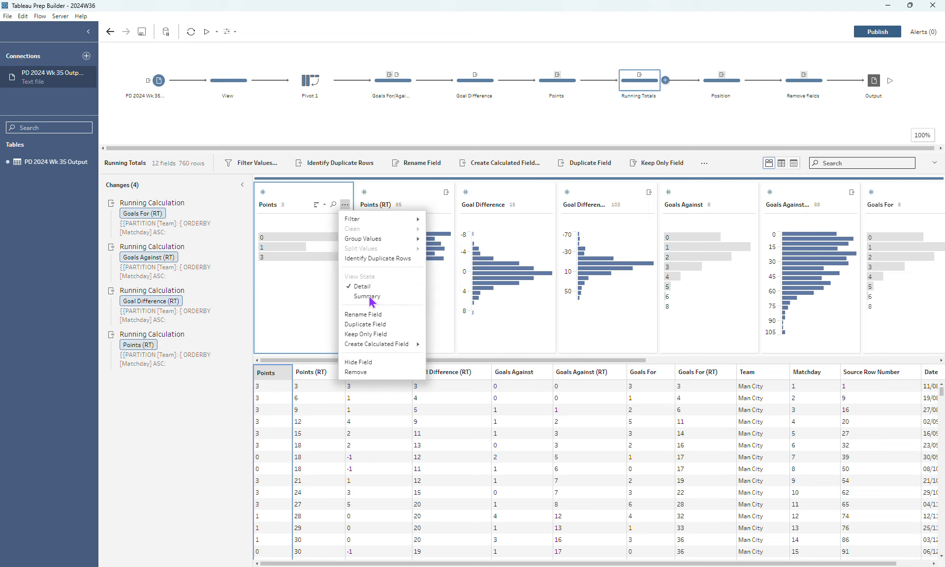
{"action": "mouse_move", "coordinate": [377, 345]}
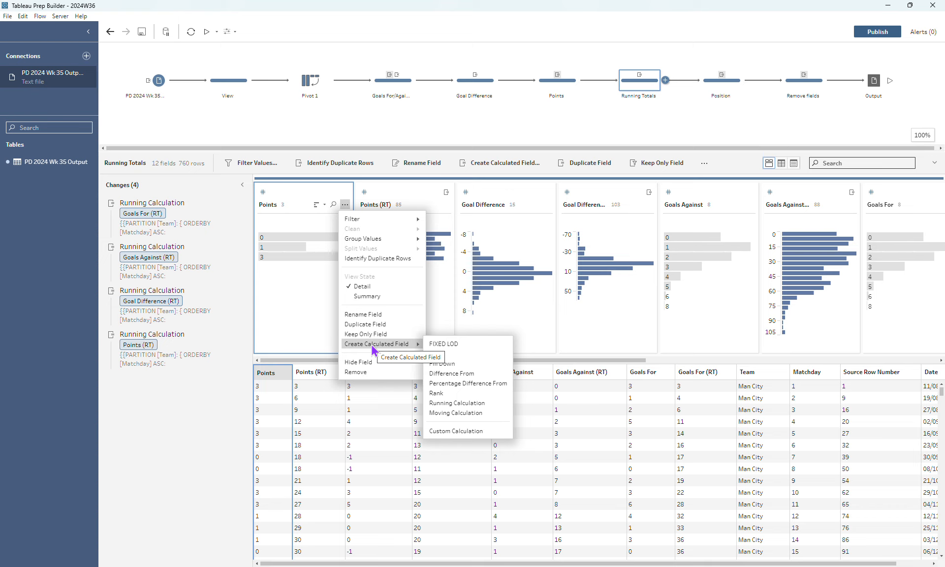
{"action": "left_click", "coordinate": [450, 408]}
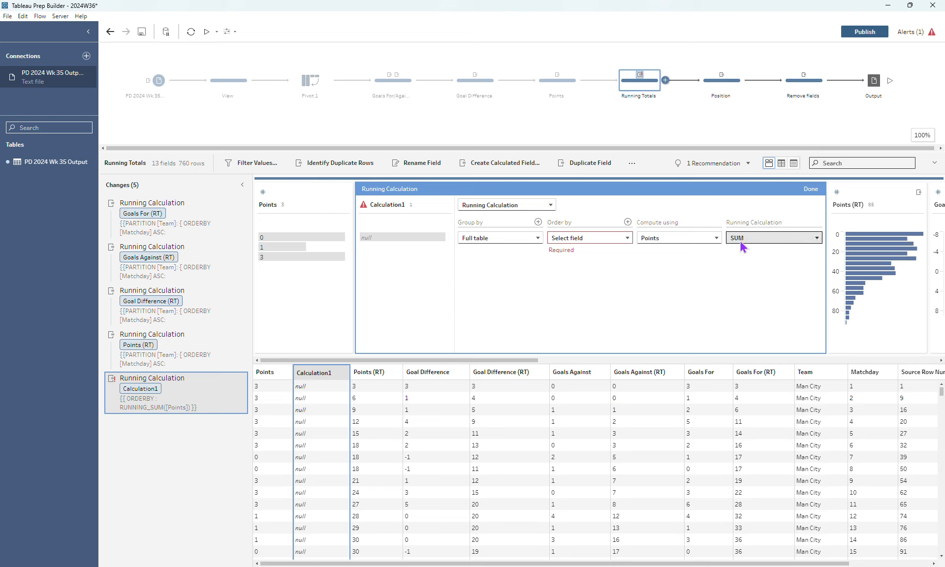
{"action": "left_click", "coordinate": [619, 239]}
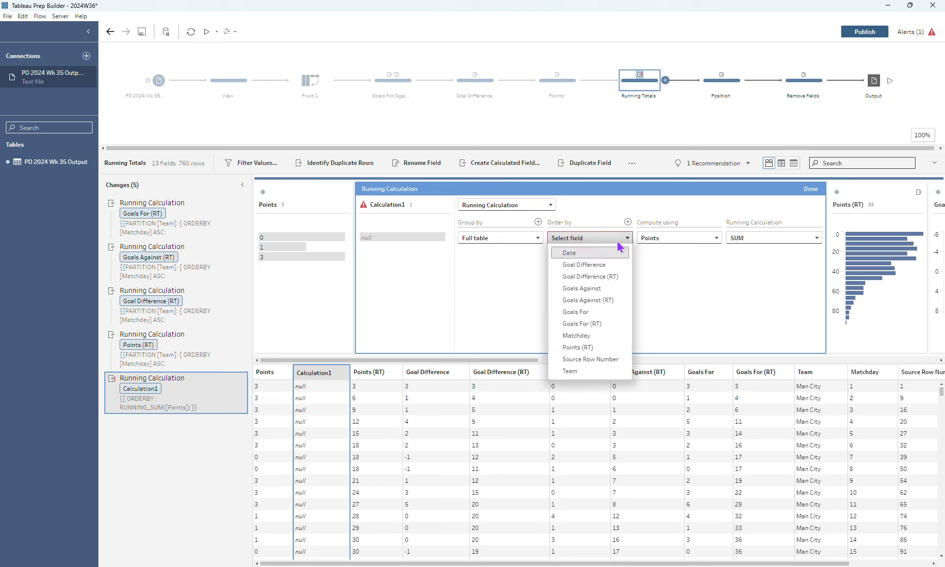
{"action": "left_click", "coordinate": [590, 339]}
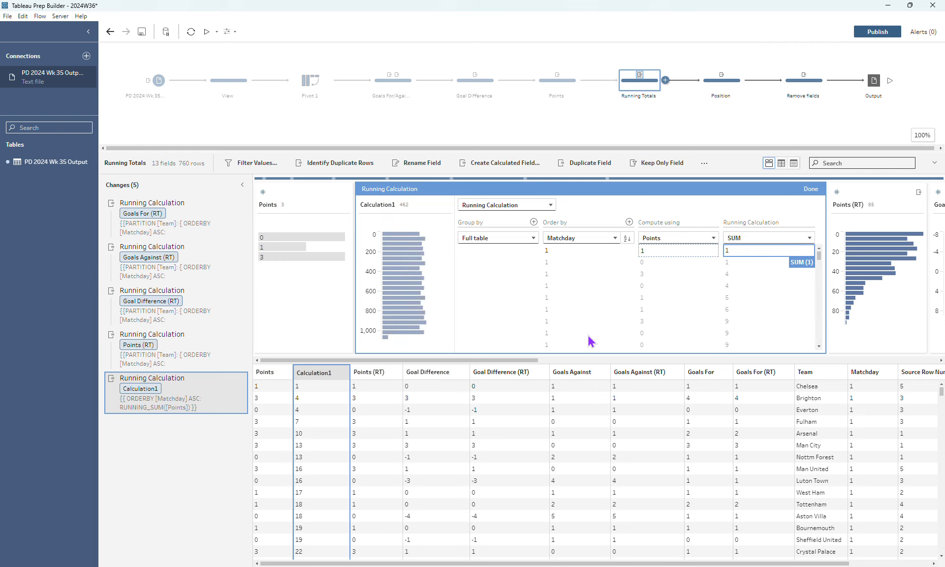
{"action": "left_click", "coordinate": [514, 242]}
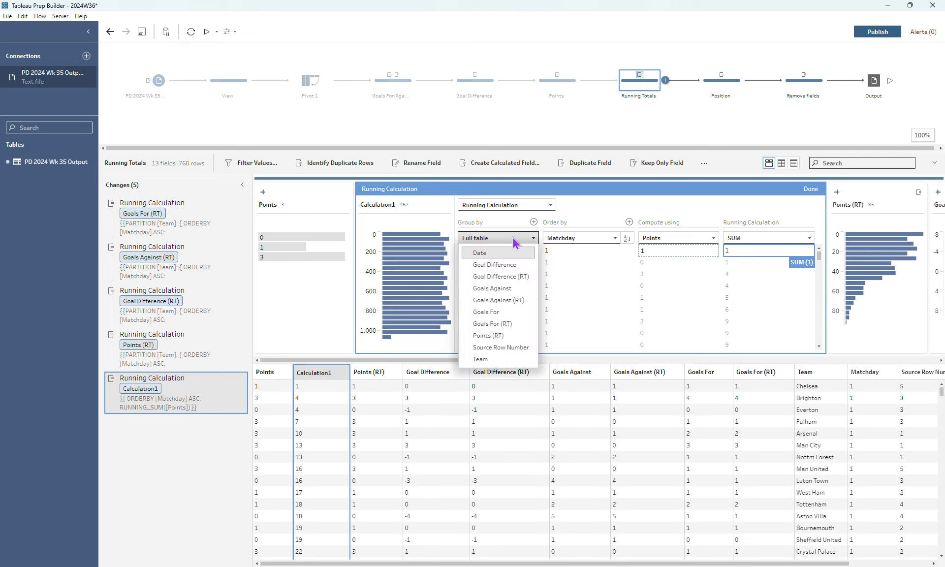
{"action": "left_click", "coordinate": [489, 360]}
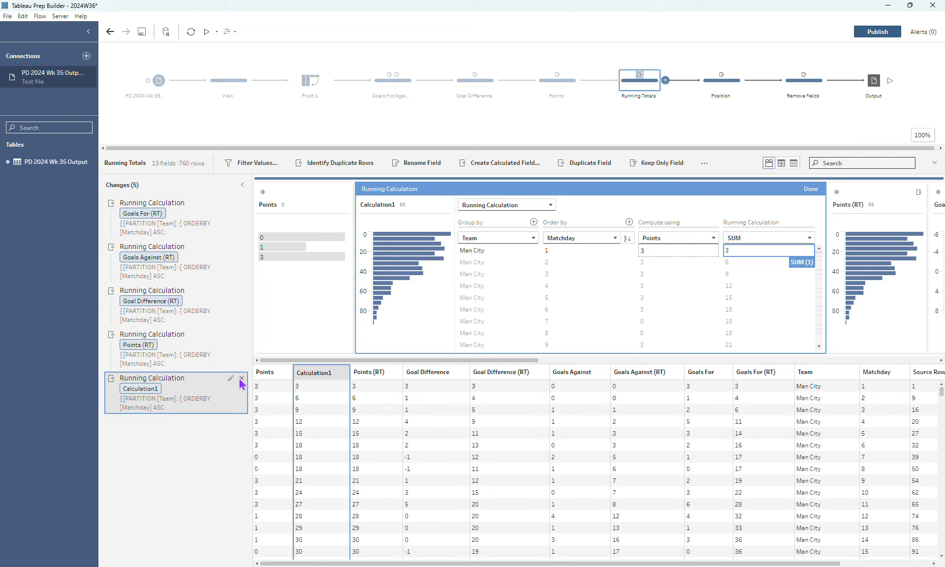
{"action": "left_click", "coordinate": [241, 378]}
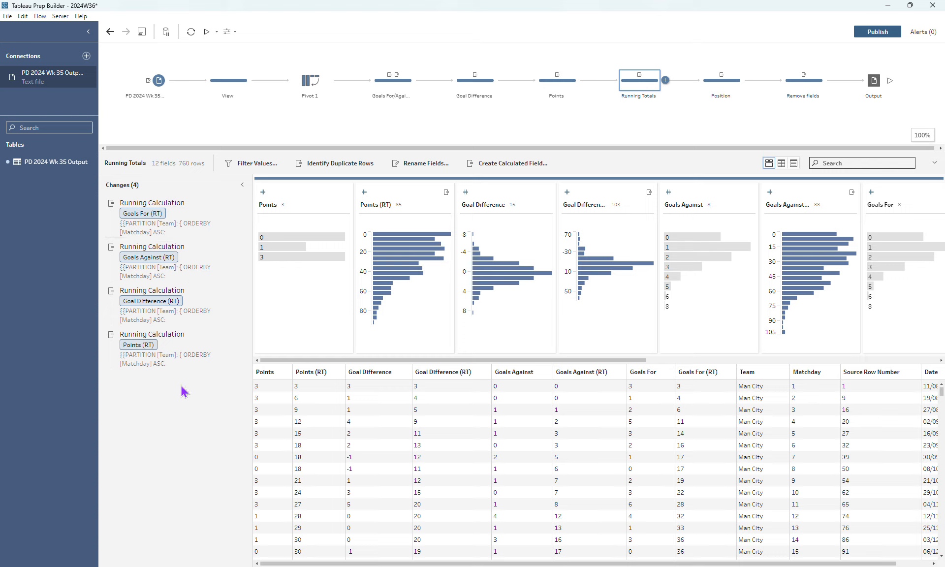
Review the Position rank calculation's grouping and ordering fields, widening its editor to show them all.
{"action": "left_click_drag", "start_coordinate": [574, 149], "coordinate": [686, 146]}
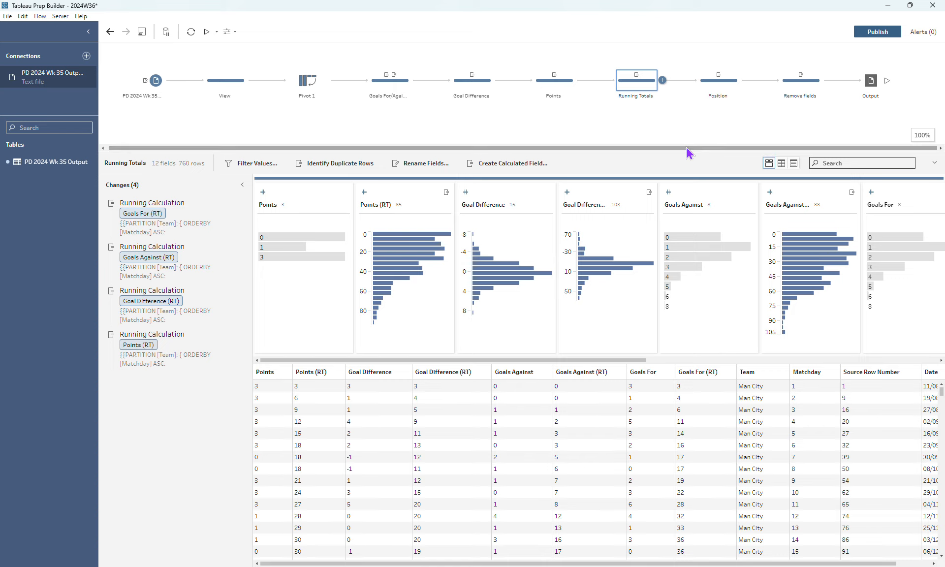
{"action": "left_click", "coordinate": [720, 87]}
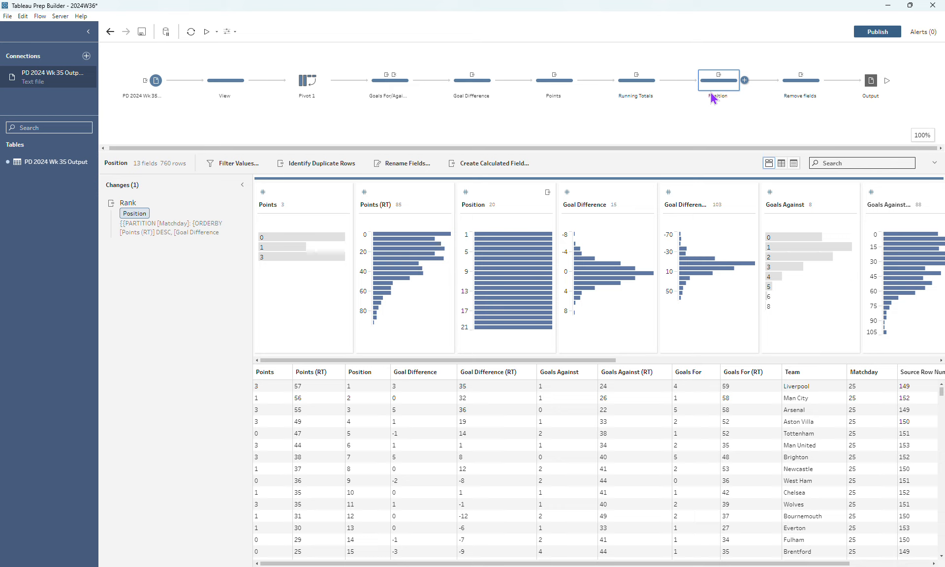
{"action": "left_click", "coordinate": [230, 203]}
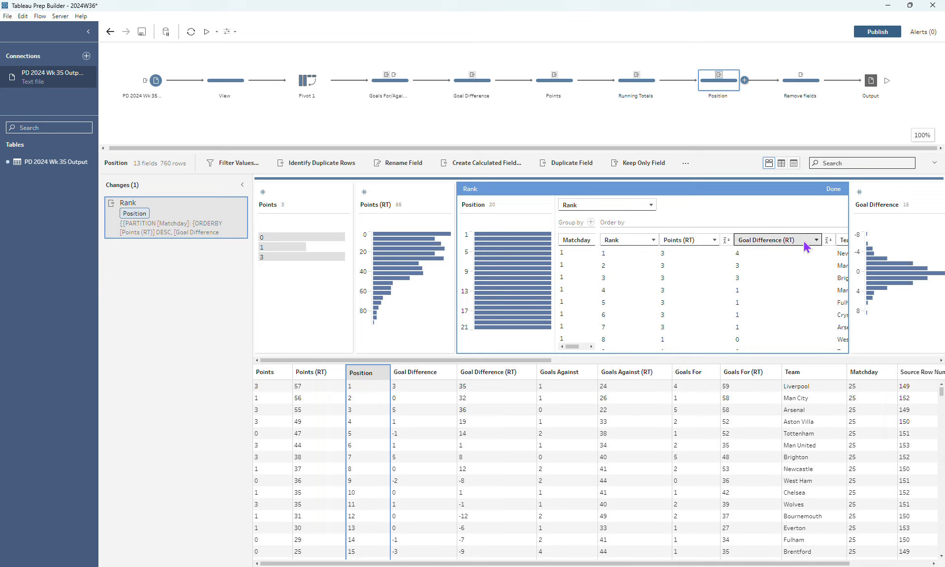
{"action": "left_click_drag", "start_coordinate": [885, 216], "coordinate": [923, 221]}
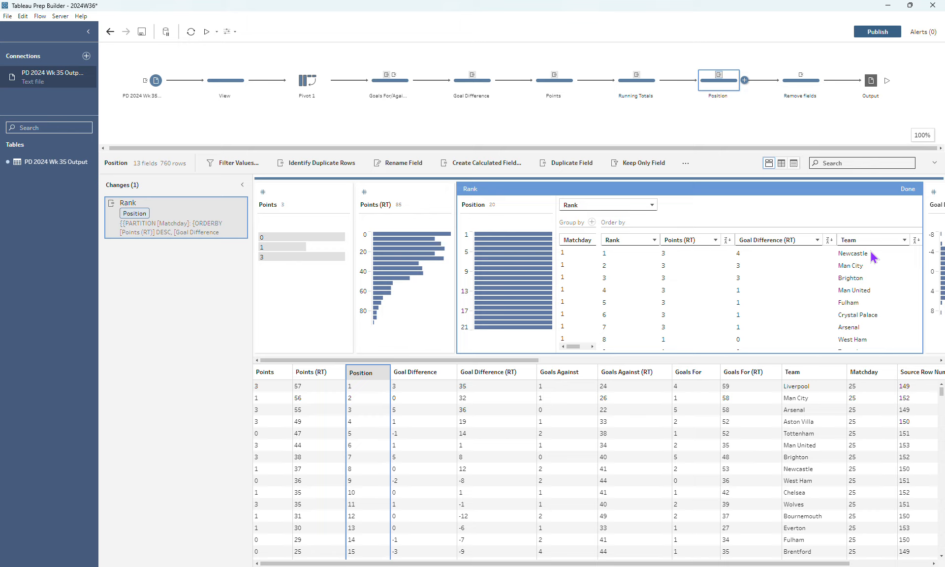
{"action": "left_click", "coordinate": [908, 189]}
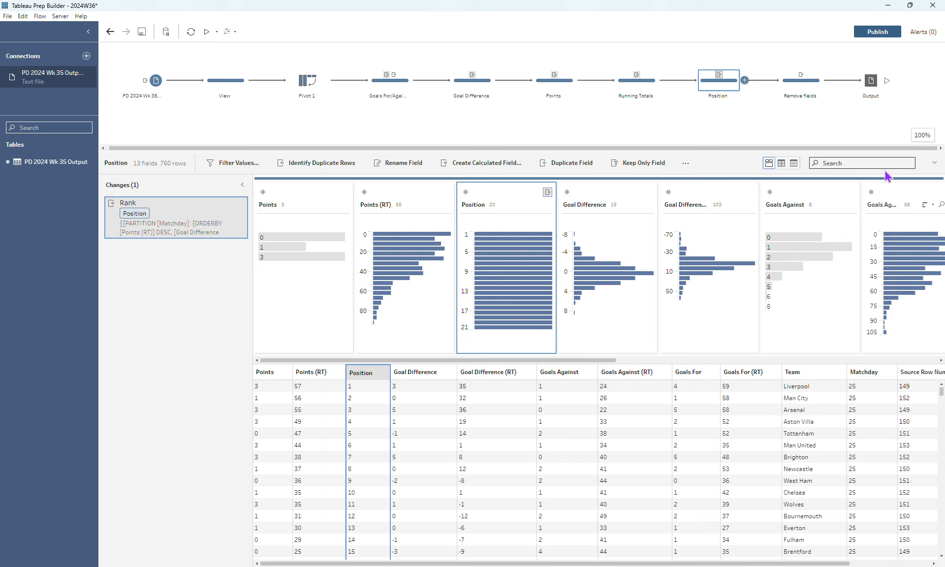
Open the Remove fields step to review which fields it removes.
{"action": "left_click", "coordinate": [792, 88]}
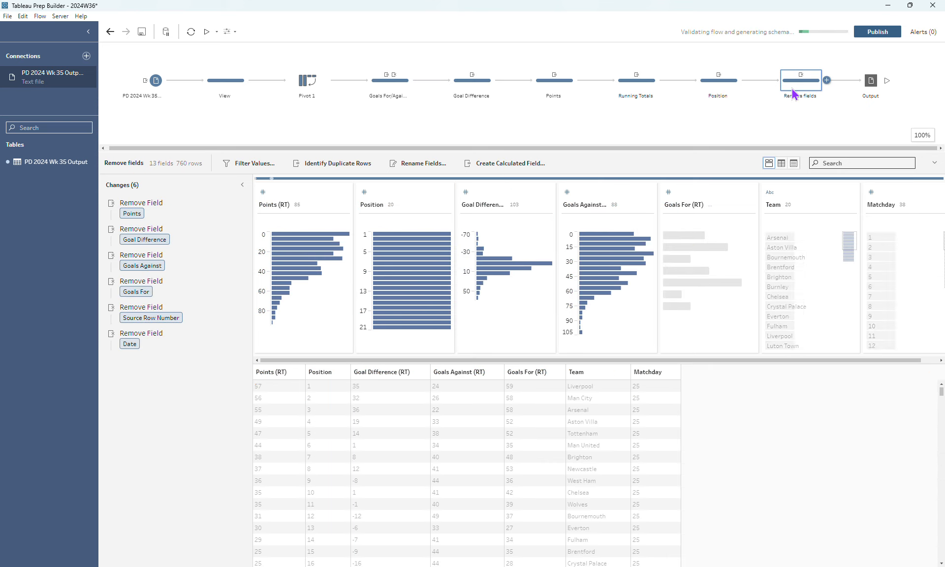